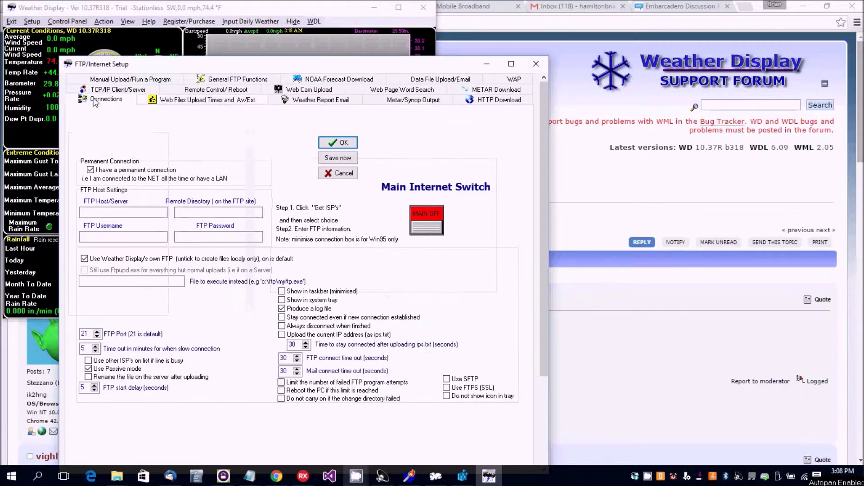
Step: Turn the Main Internet Switch on so it reads MAIN ON
left_click(424, 217)
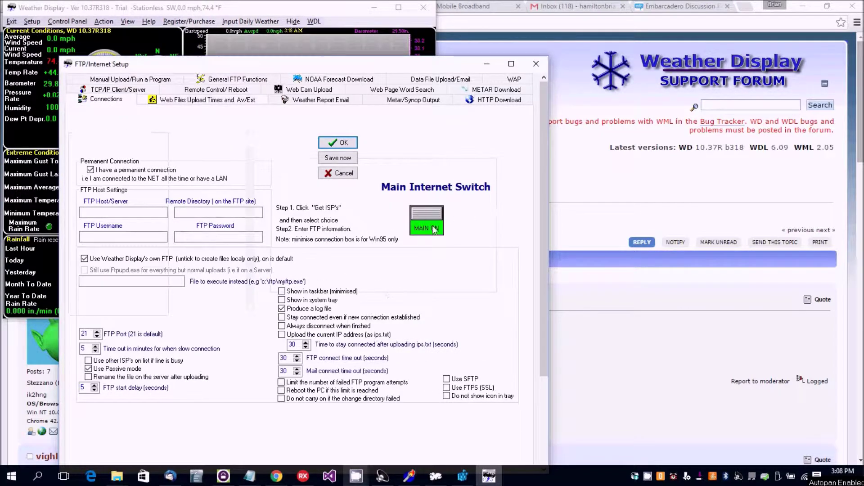
Step: On Weather Report Email, enter station name 'My station', the sender's e-mail address and SMTP server auth.myserver.com
left_click(306, 102)
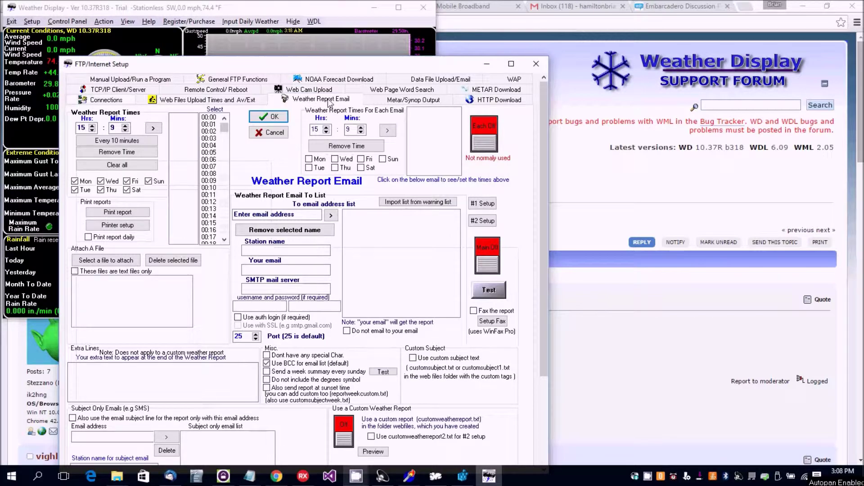
left_click(285, 250)
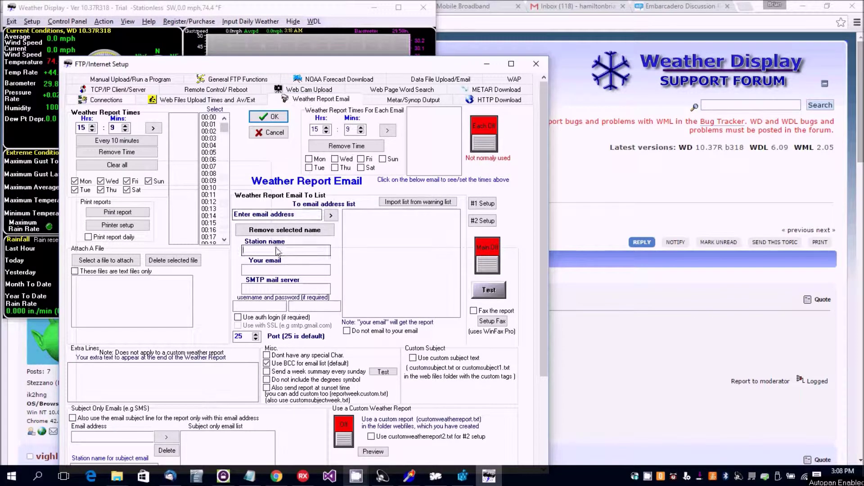
type("My station")
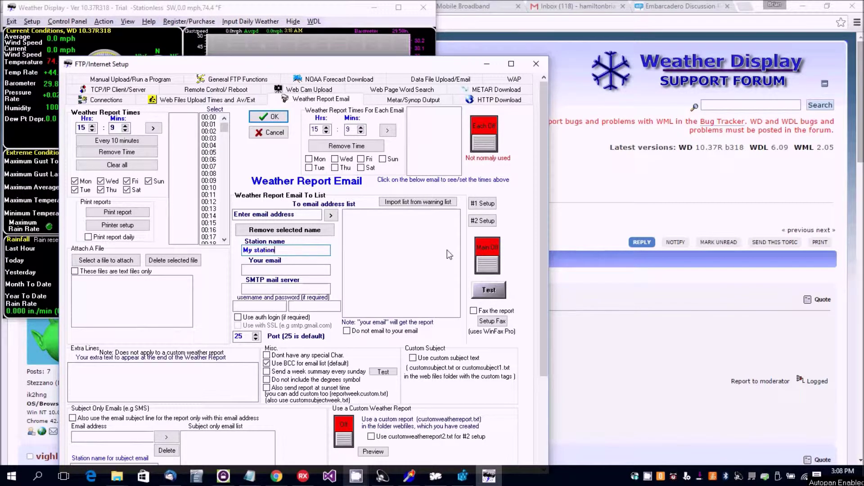
left_click(261, 269)
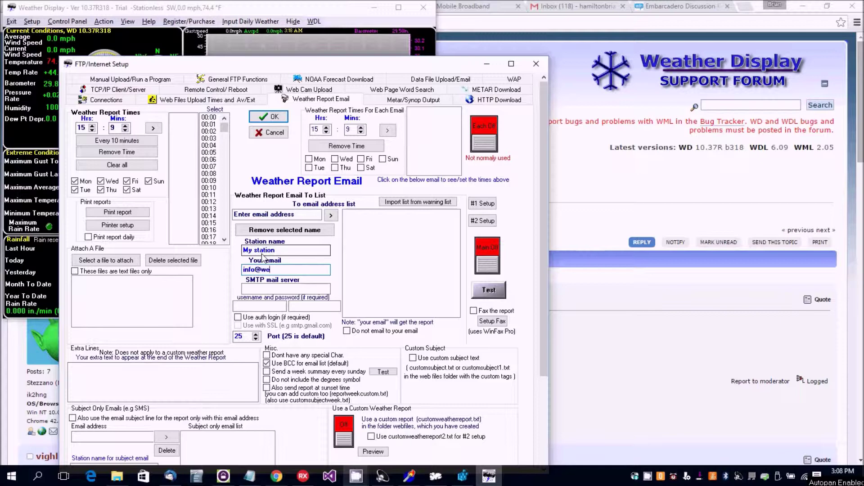
left_click(256, 287)
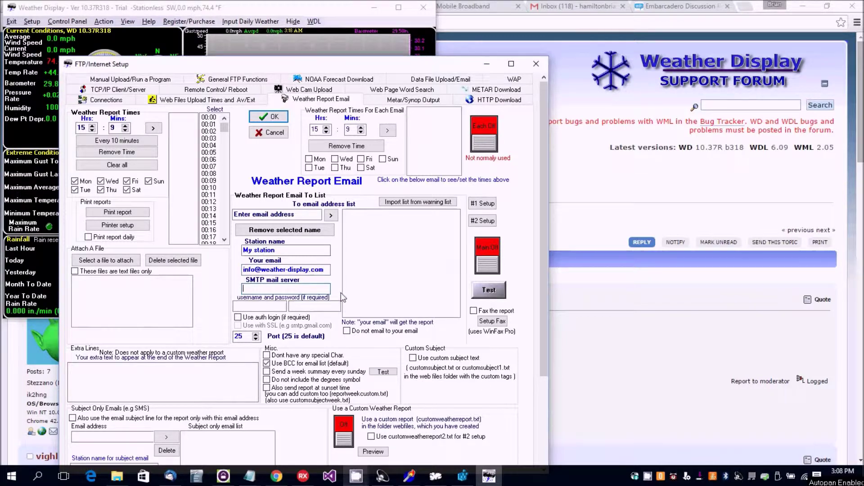
type("auth.myserver.com")
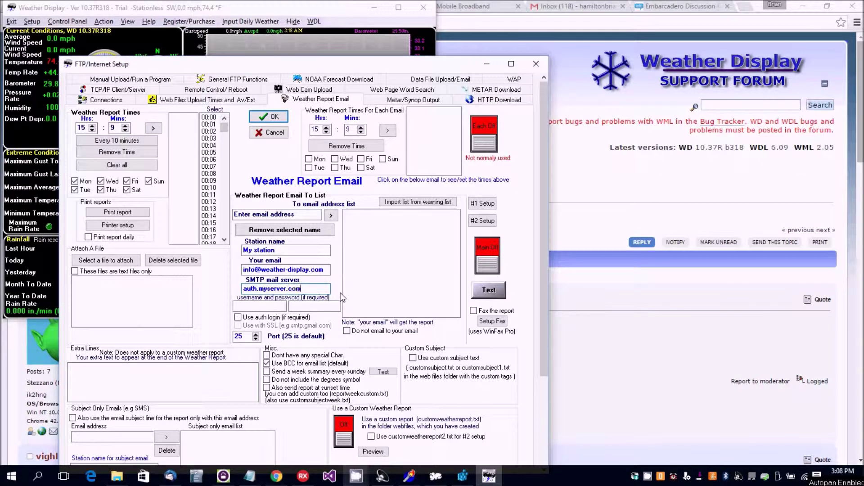
left_click(251, 306)
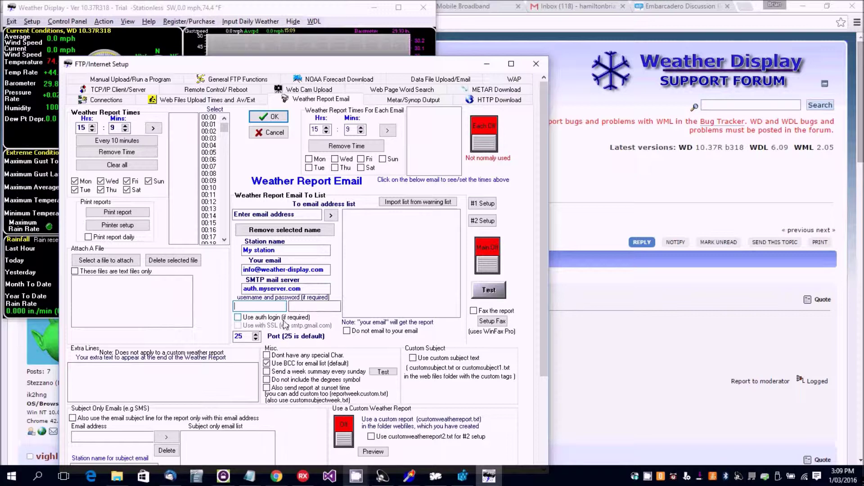
Step: Tick 'Use auth login' and 'Use with SSL' for the report e-mail connection
left_click(238, 317)
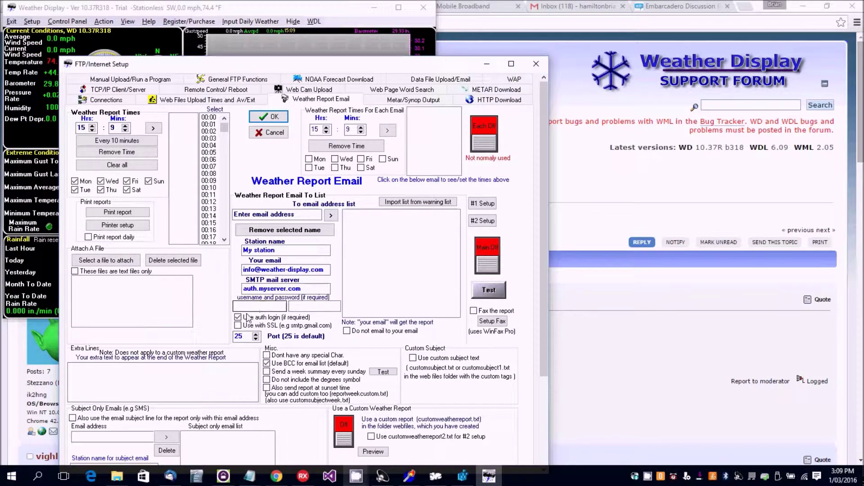
left_click(239, 326)
left_click(238, 317)
left_click(237, 316)
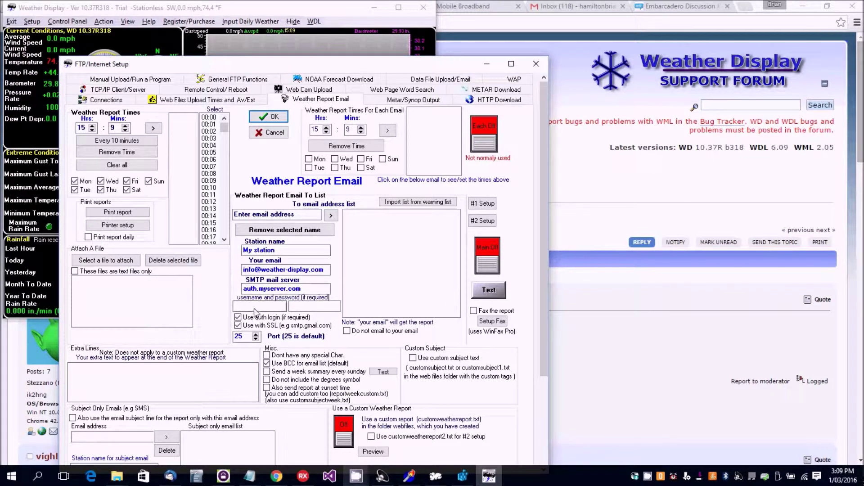
key("shift+Tab")
key("shift+Tab")
key("shift+Tab")
key("shift+Tab")
key("shift+Tab")
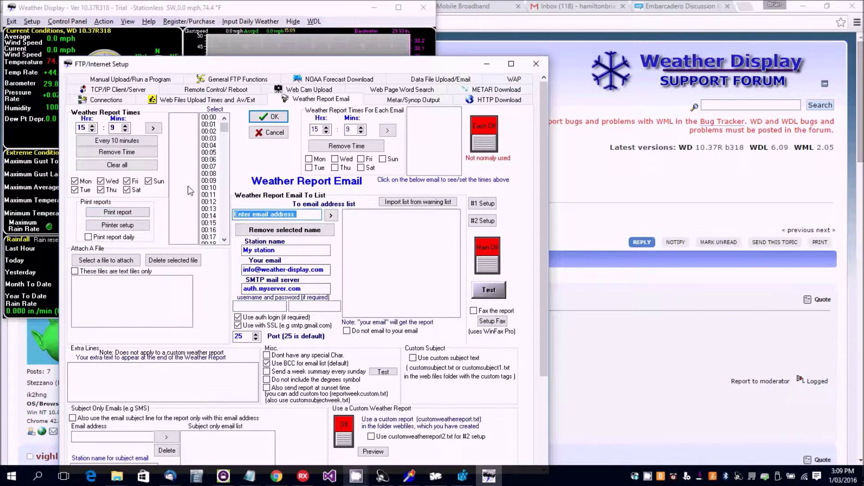
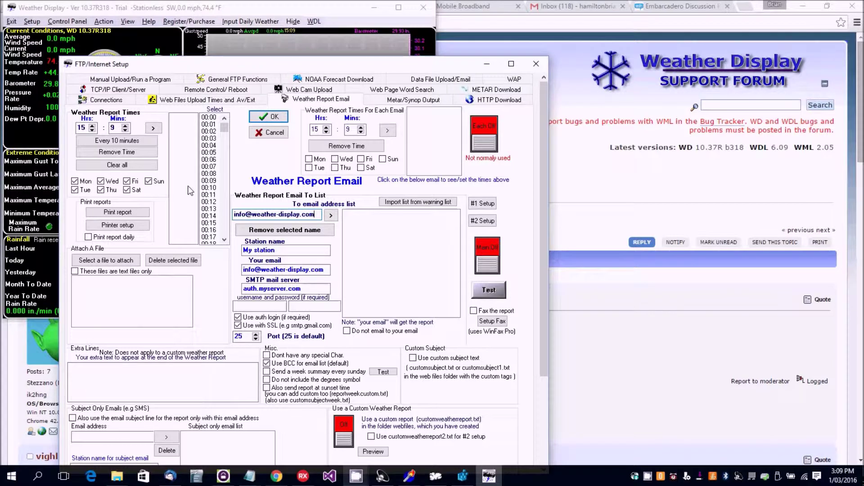
Step: Add two recipient e-mail addresses to the report list and switch report e-mailing on
left_click(331, 215)
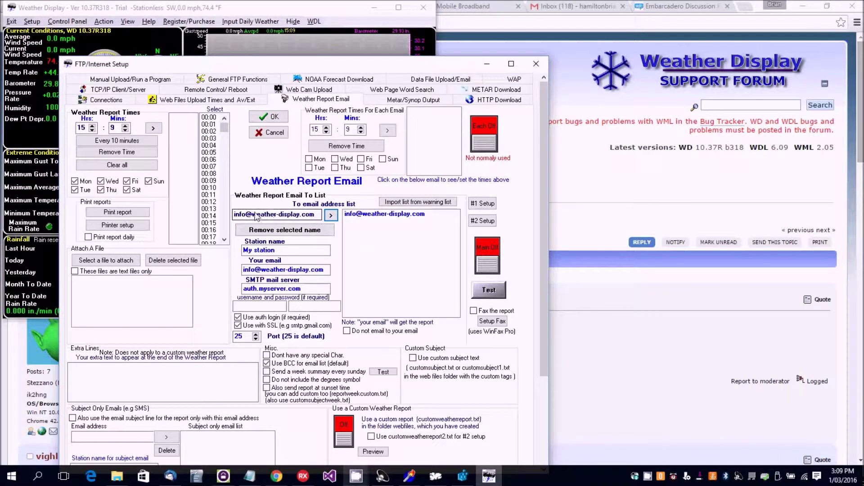
left_click_drag(246, 215, 195, 206)
type("joeblogs")
left_click(330, 215)
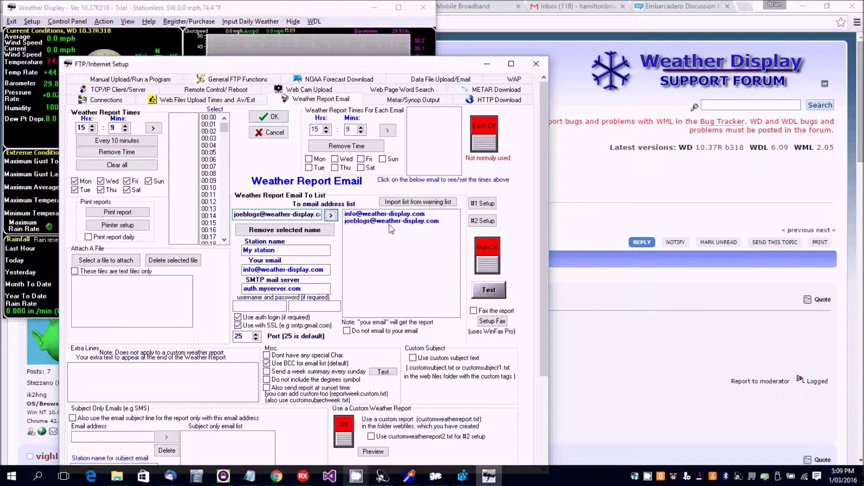
left_click(491, 249)
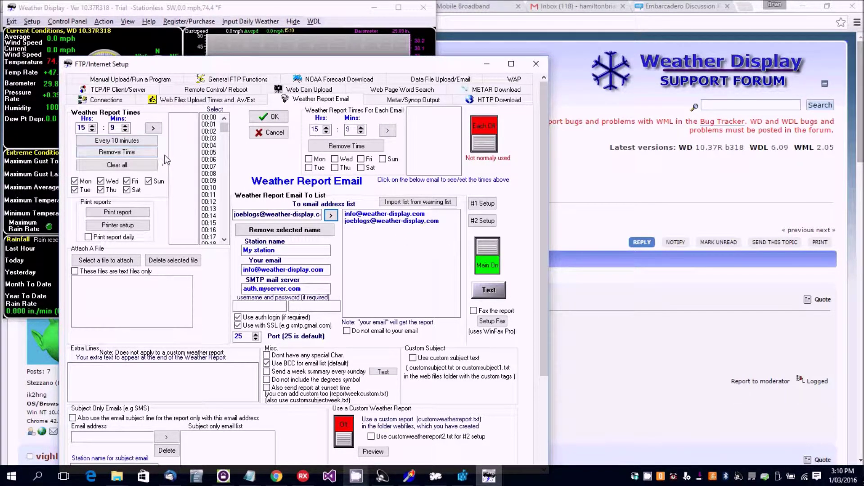
Step: Add a 15:09 report time and schedule reports every 10 minutes on all seven days
left_click(153, 128)
left_click(117, 143)
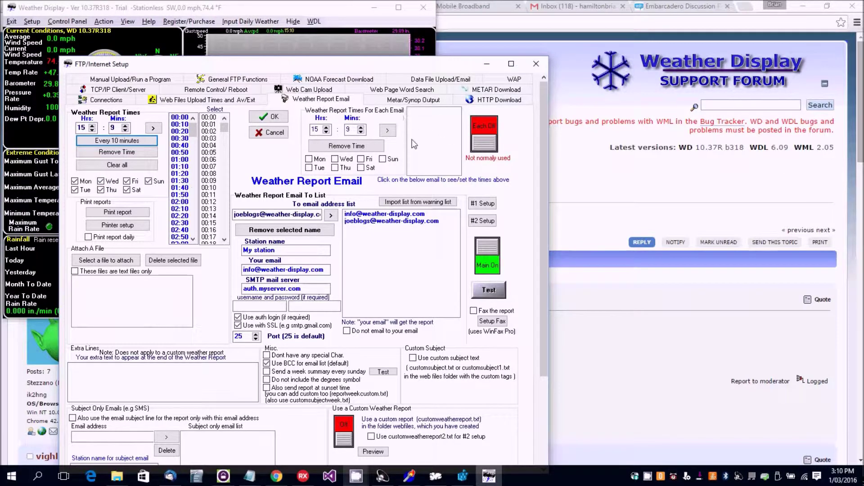
left_click(362, 215)
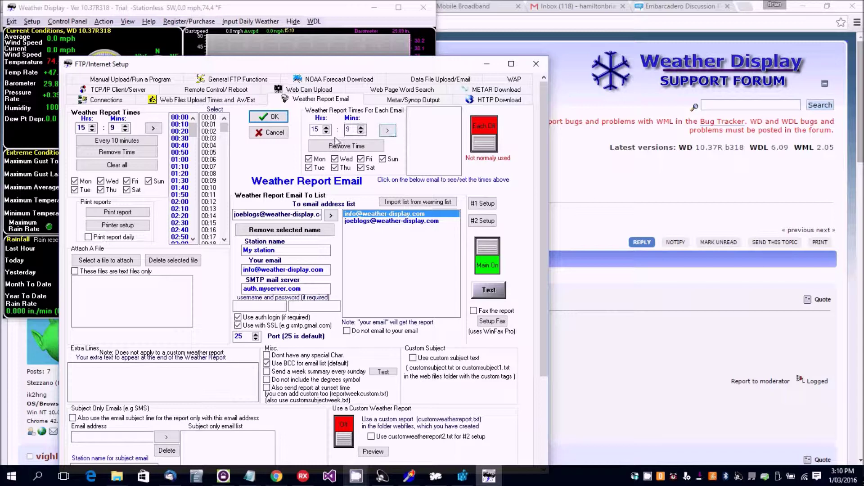
Step: Give the first recipient its own 15:09 report time and turn the Each switch on
left_click(386, 132)
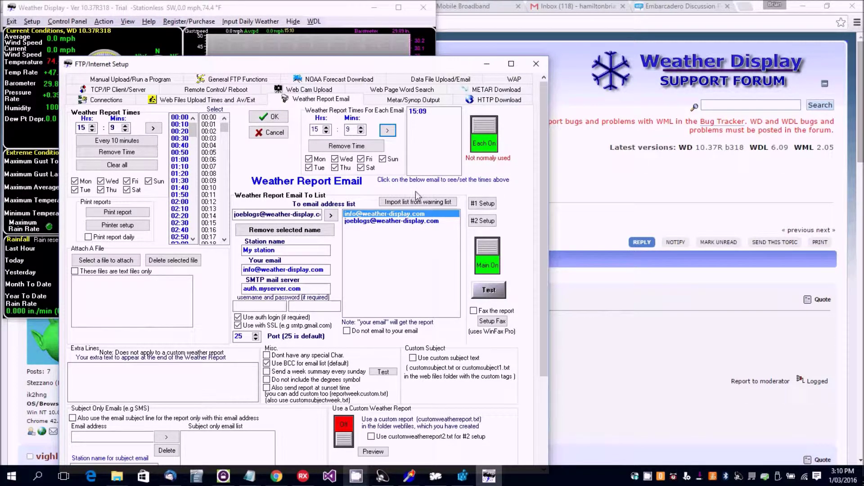
left_click(369, 222)
left_click(379, 214)
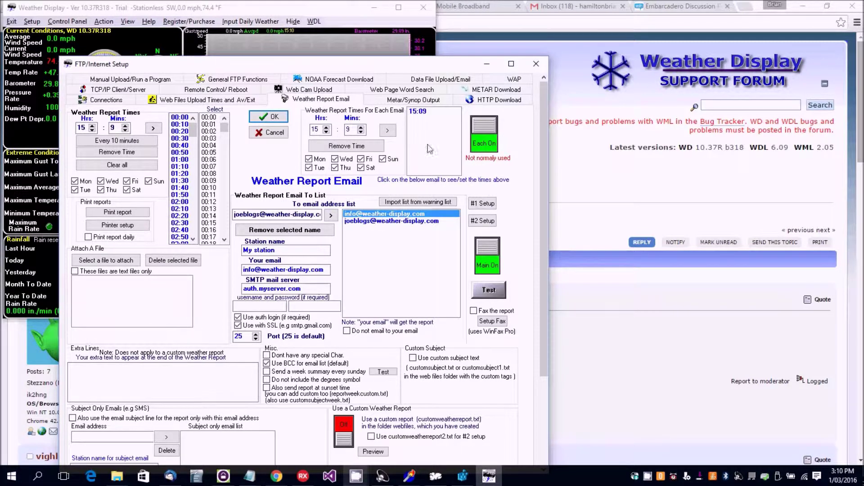
left_click(387, 221)
left_click(391, 214)
Step: Attach cbwaiuku.jpg from the Pictures folder to the weather report e-mails
left_click_drag(446, 70, 448, 32)
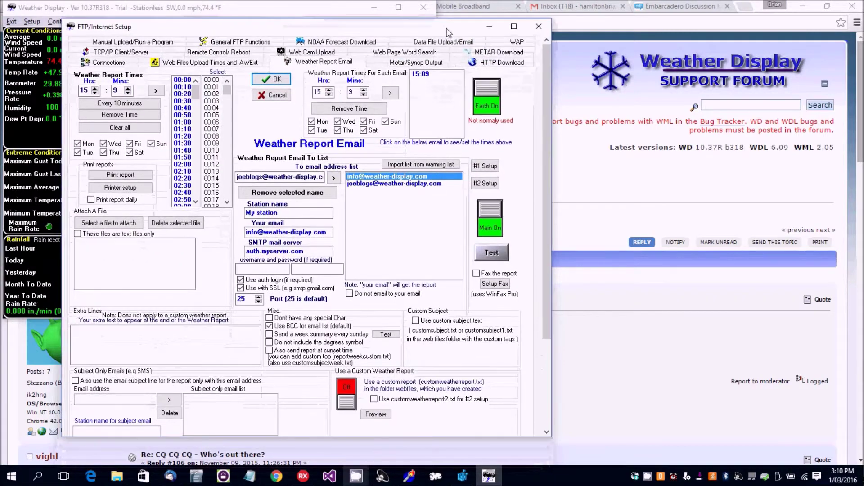
left_click(548, 347)
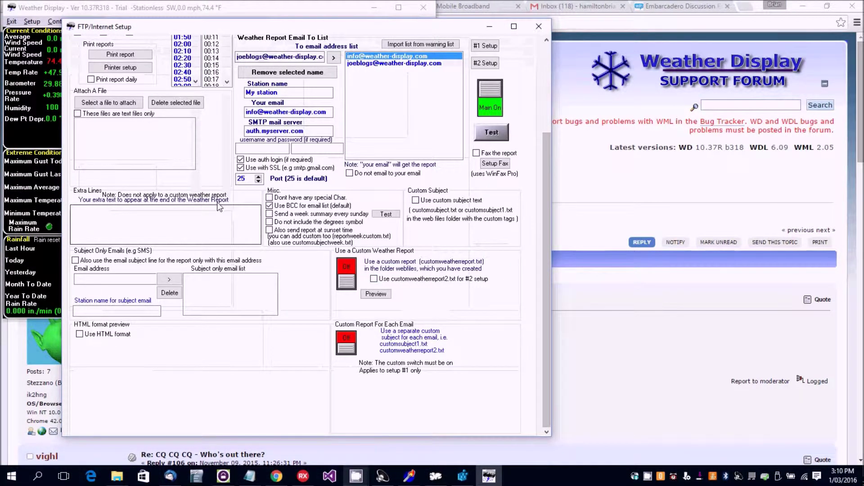
left_click(98, 104)
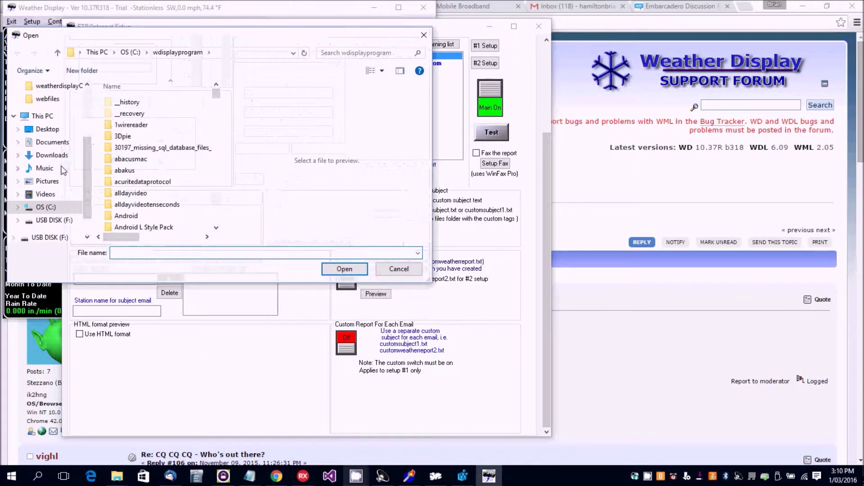
left_click(50, 181)
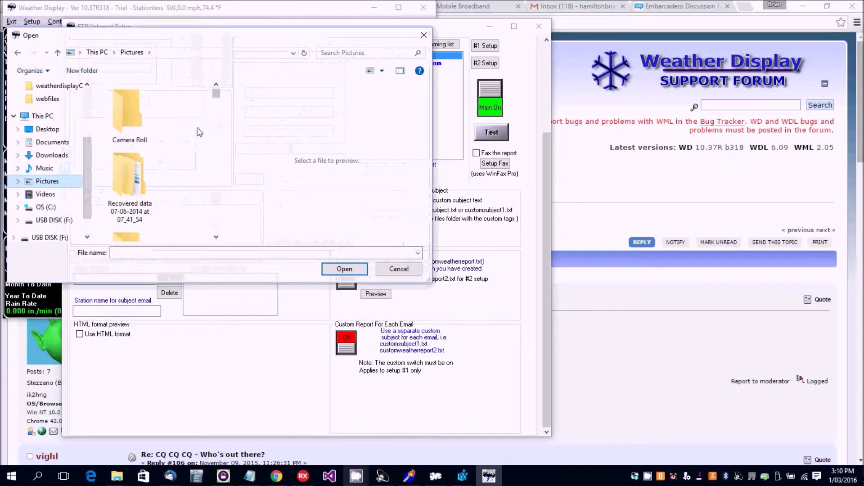
left_click_drag(217, 96, 216, 112)
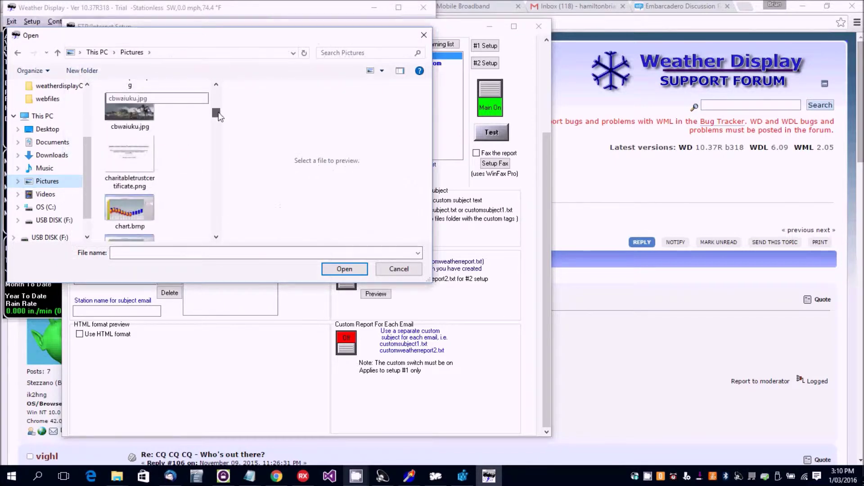
double_click(143, 116)
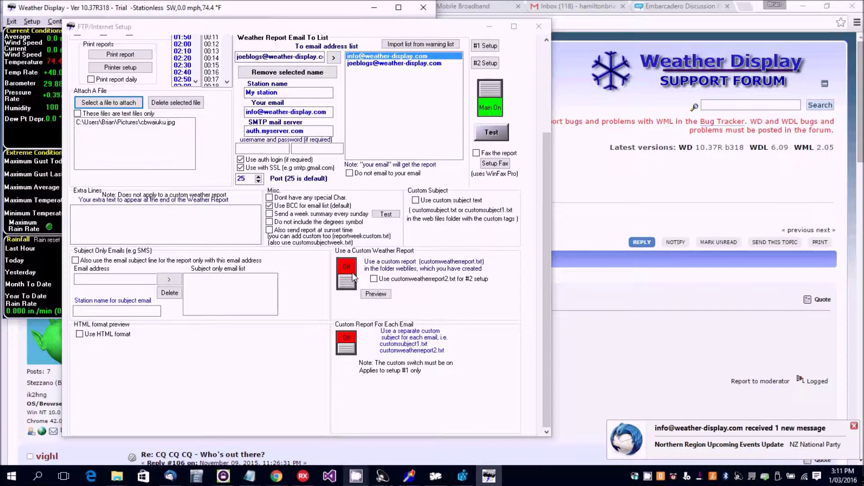
Step: Switch 'Use a Custom Weather Report' from Off to On
left_click(352, 272)
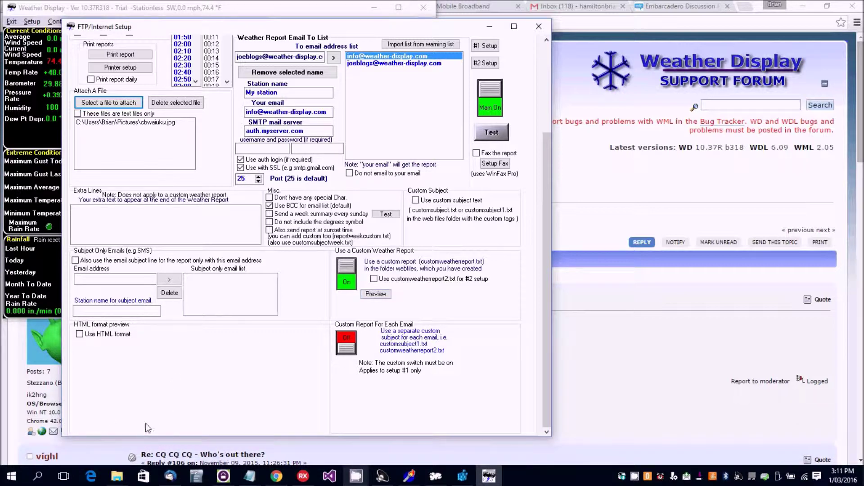
Step: Open the wdisplay webfiles folder in File Explorer and create a new text document there
mouse_move(117, 476)
left_click(175, 421)
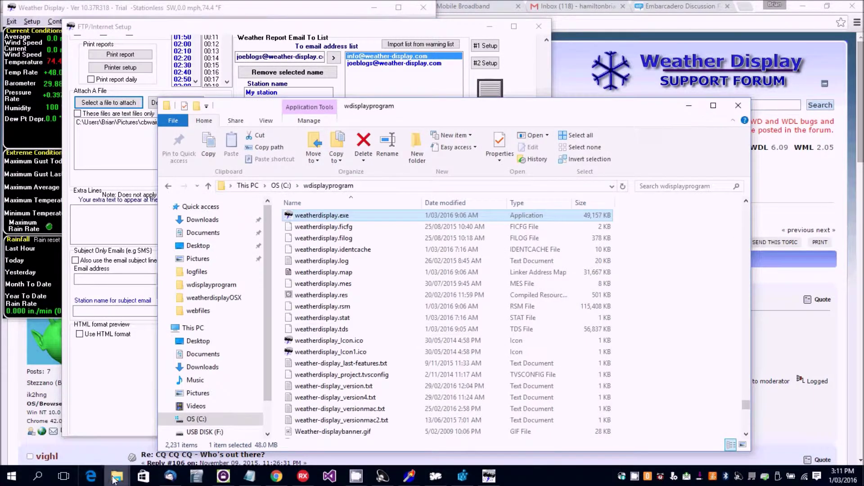
left_click(79, 453)
left_click_drag(731, 391, 725, 206)
left_click(293, 249)
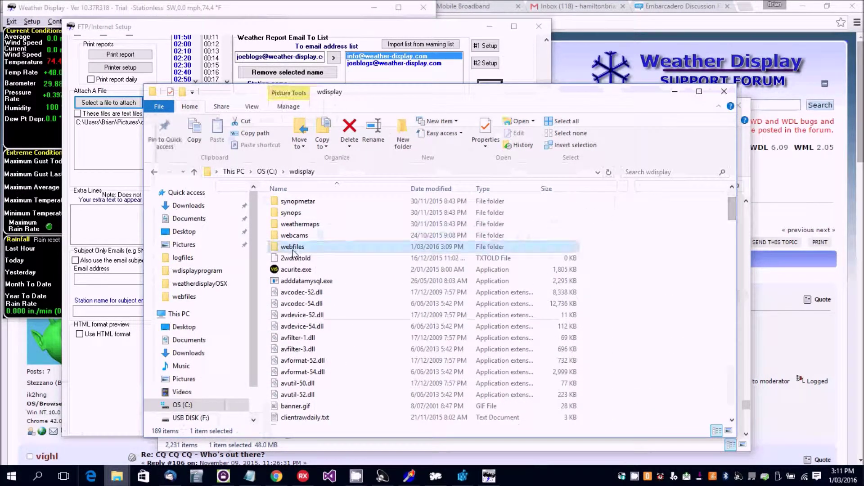
double_click(293, 251)
right_click(359, 383)
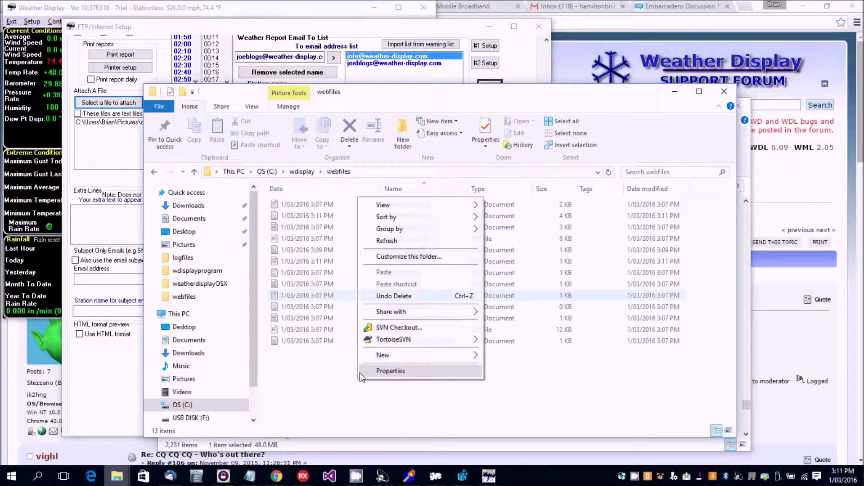
mouse_move(382, 356)
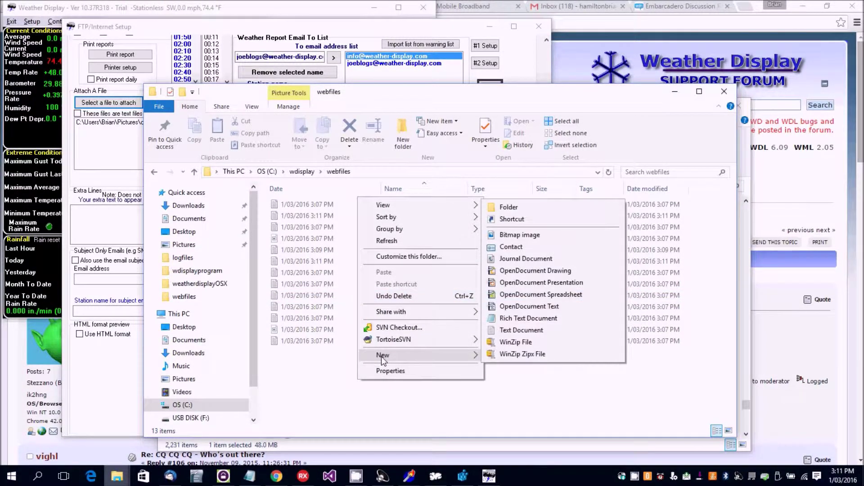
left_click(518, 329)
Step: Rename the new file to customweatherreport.txt and open it in Notepad
left_click_drag(377, 99, 732, 101)
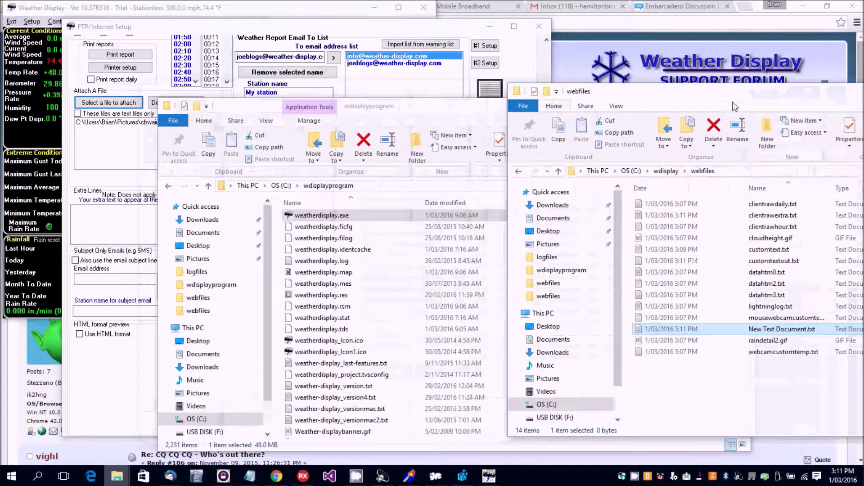
right_click(786, 332)
left_click(749, 308)
type("custom")
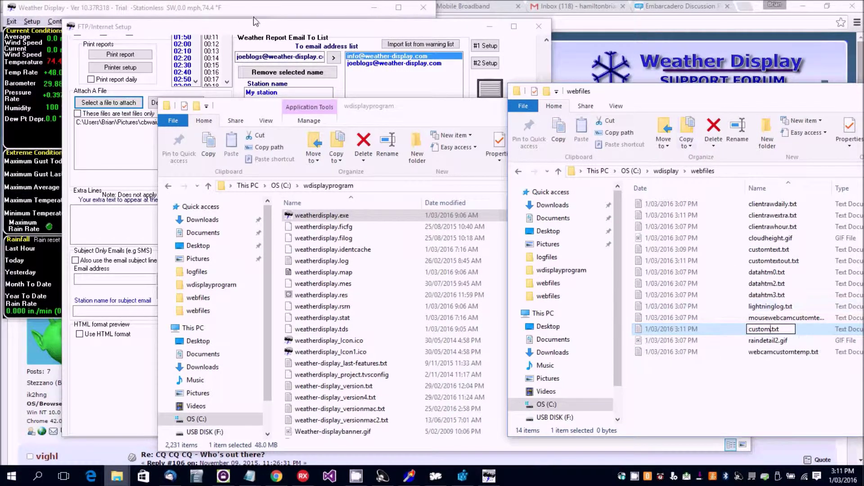
key("alt+Tab")
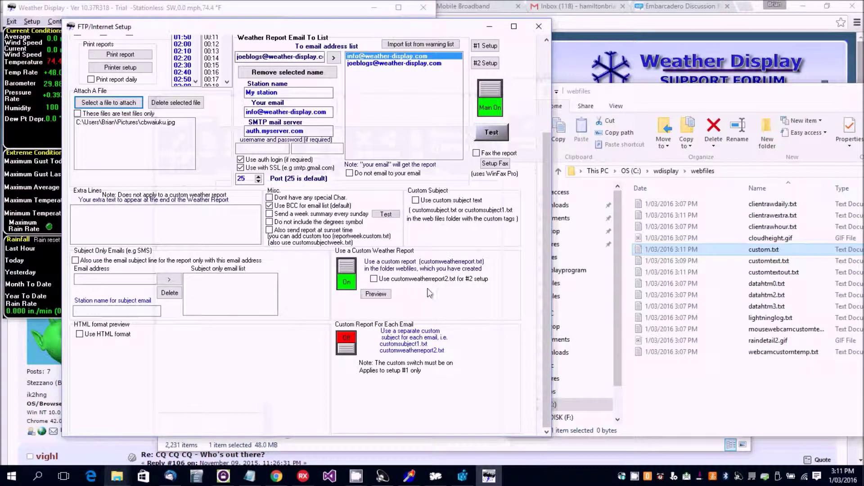
right_click(773, 253)
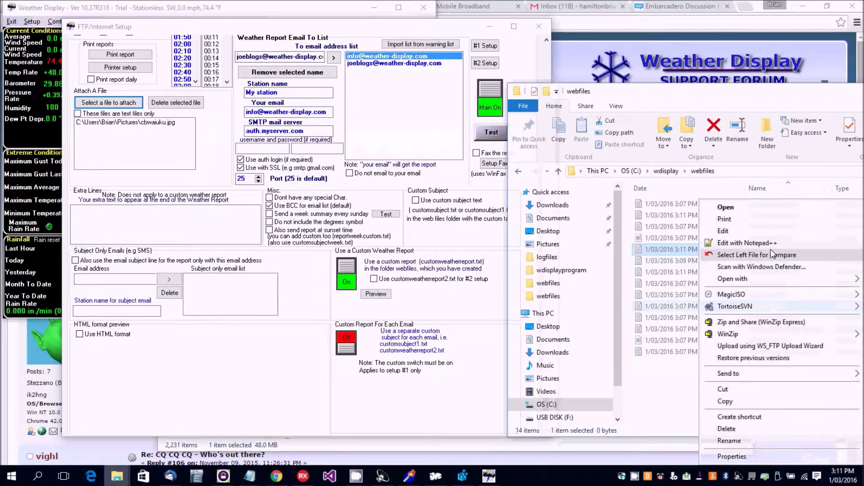
left_click(735, 442)
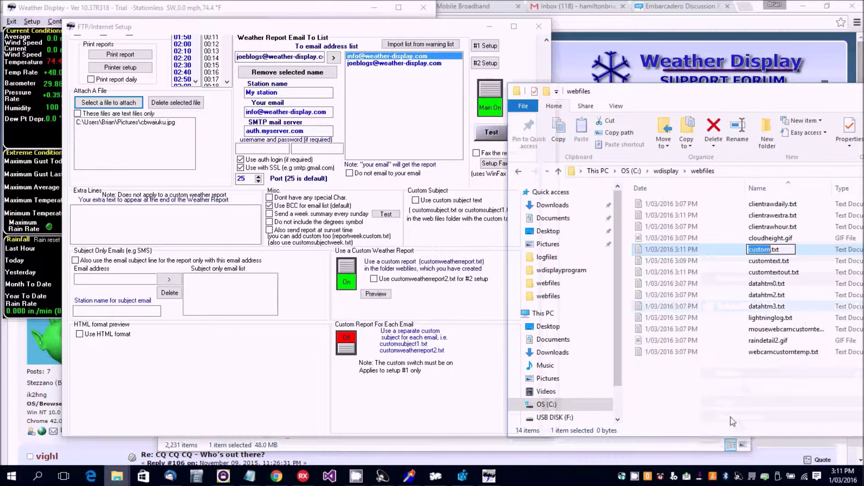
left_click(771, 247)
type("eather")
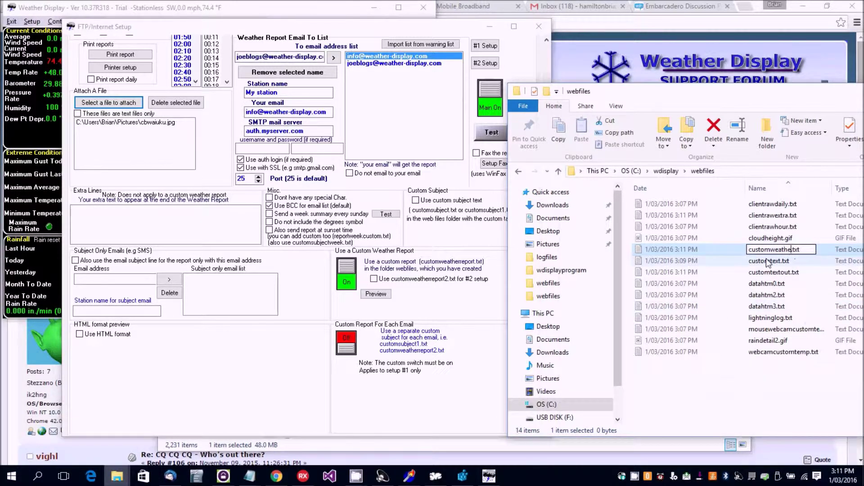
type("report")
key("Return")
key("Return")
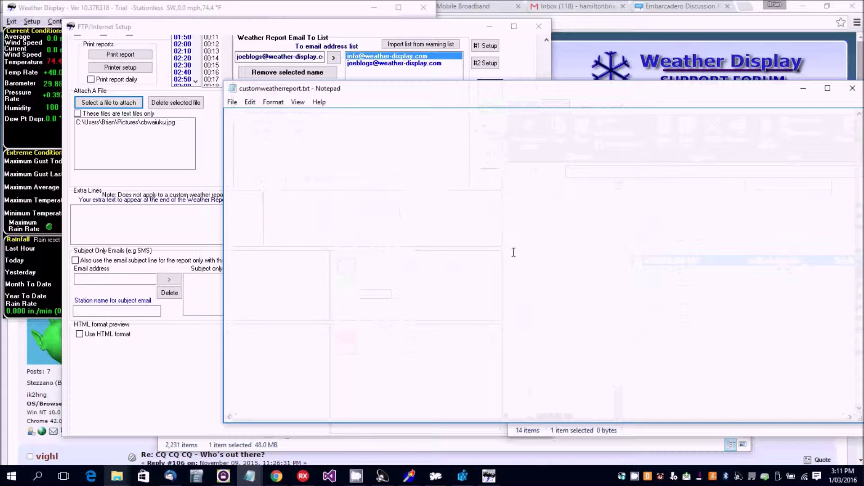
Step: Enter %temp% and %time% on separate lines, save the template and close Notepad
type("%temp%")
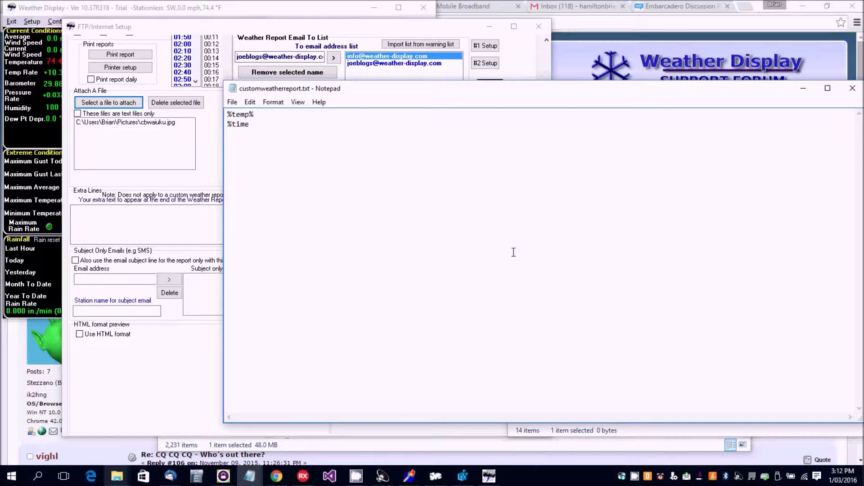
left_click(232, 102)
left_click(249, 138)
left_click(851, 88)
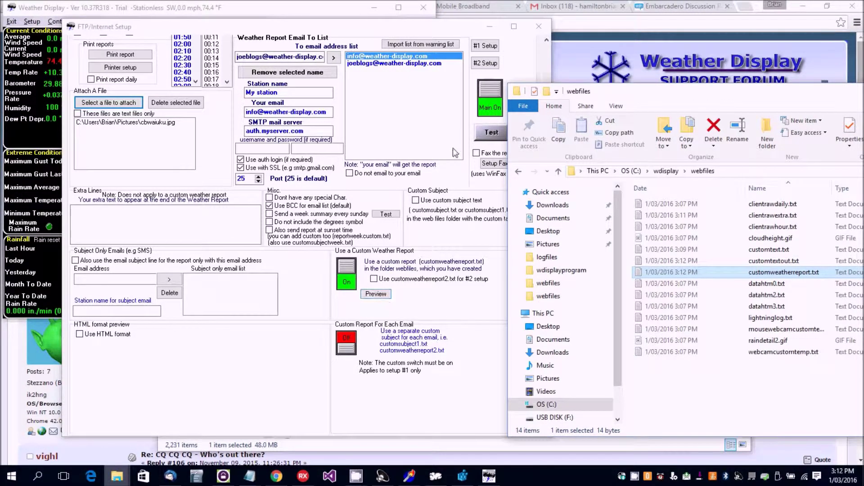
Step: Generate a test report.txt, confirm it shows 74.4 and 3:12 PM, and preview the custom report
left_click(491, 132)
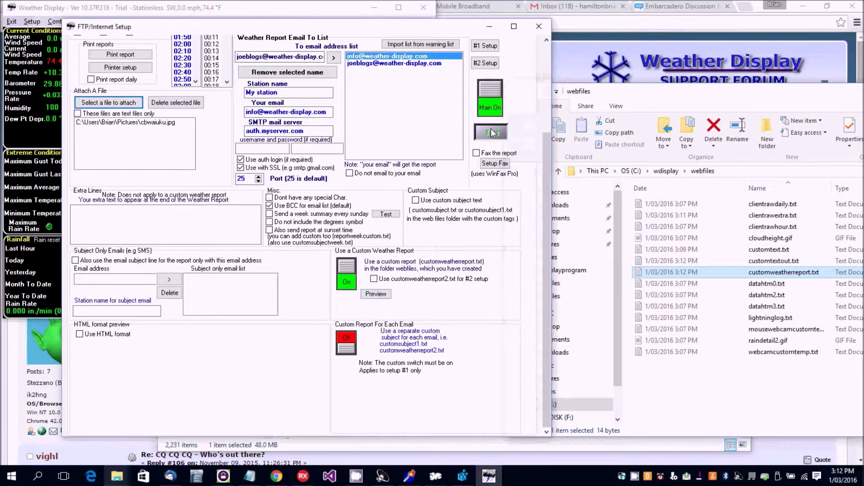
left_click(662, 92)
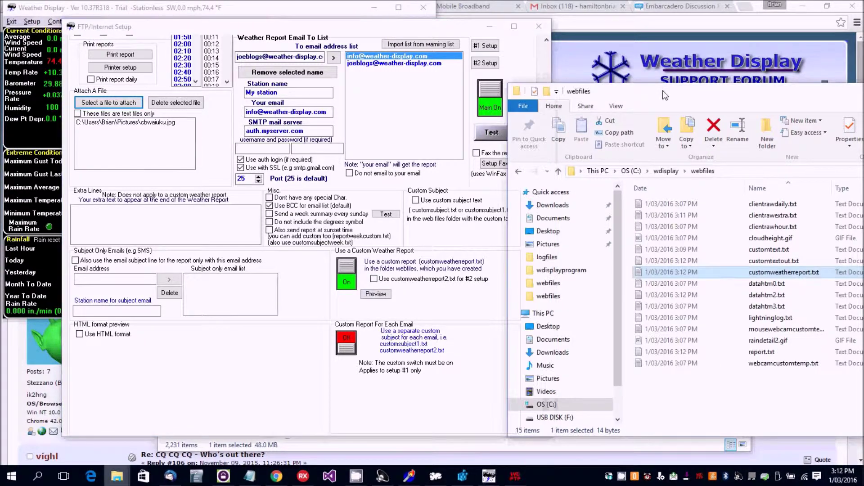
double_click(762, 353)
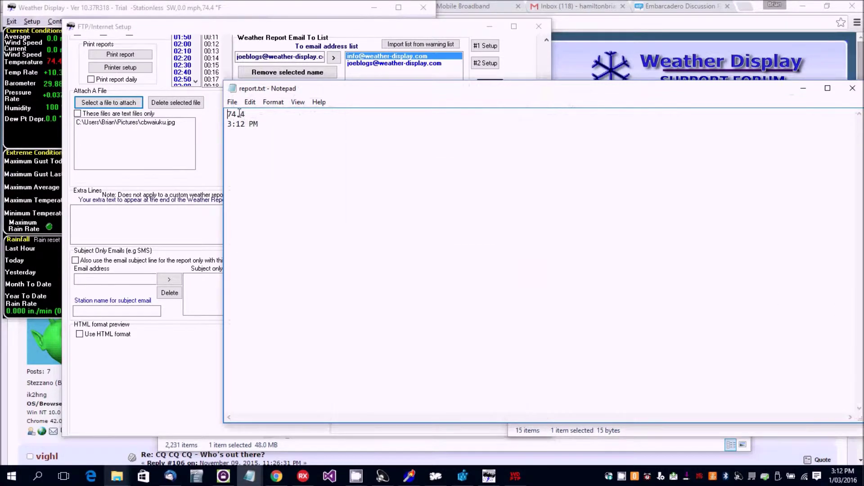
left_click(852, 88)
left_click(381, 295)
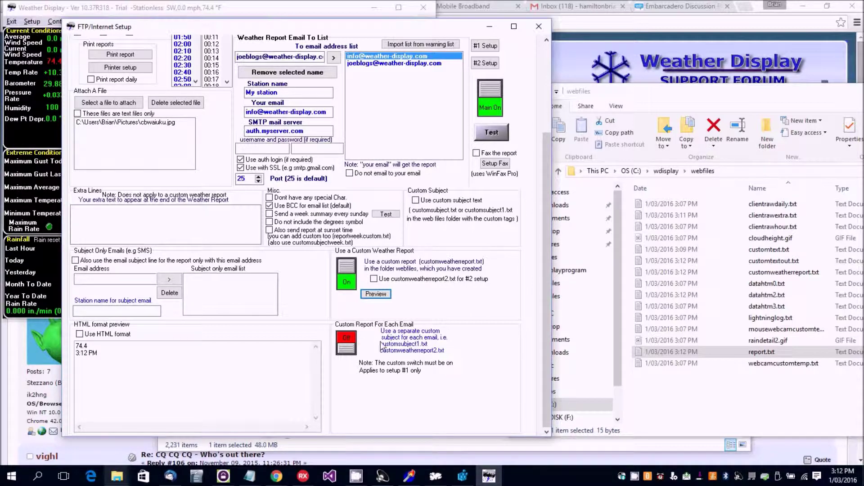
Step: Add 'extra text' under Extra Lines, switch the custom report Off, and regenerate report.txt (834 bytes)
left_click(96, 225)
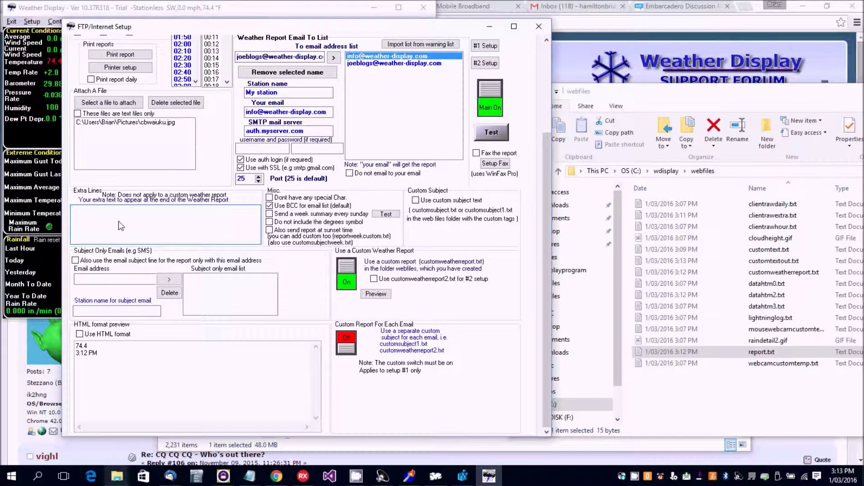
type("extra text")
left_click(347, 288)
left_click(506, 135)
left_click(684, 93)
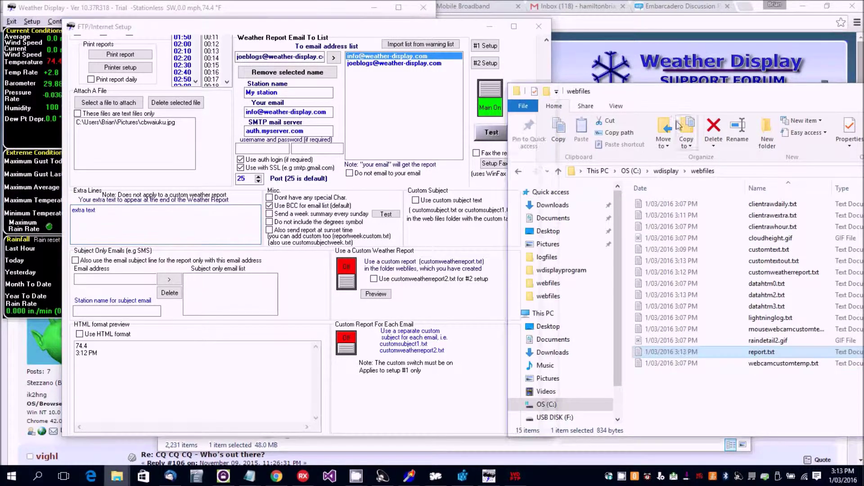
Step: Verify the standard report.txt ends with 'extra text', then return to the FTP/Internet Setup dialog
double_click(672, 352)
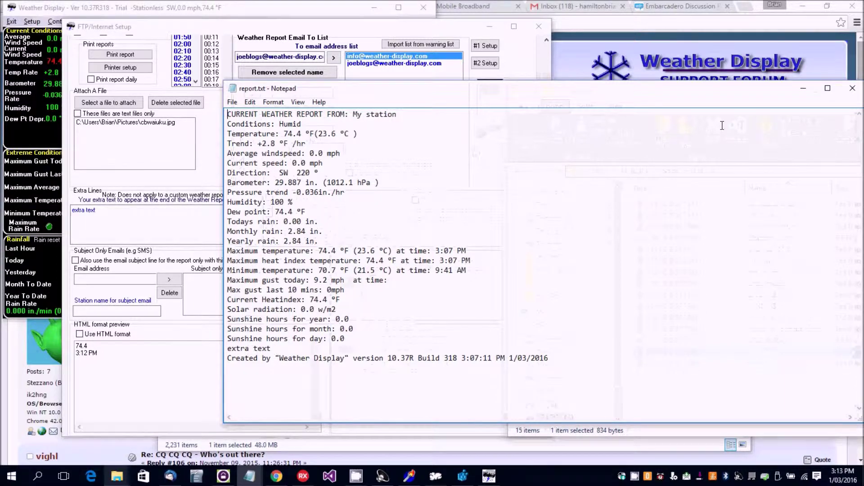
left_click(852, 88)
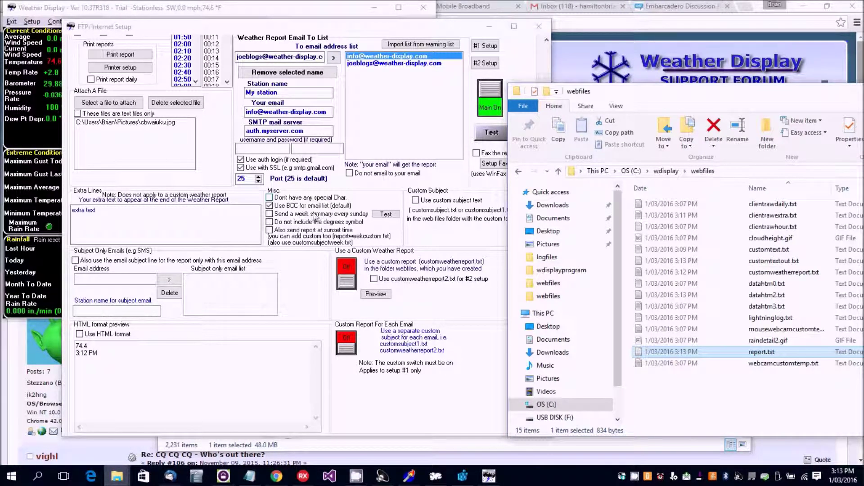
left_click(546, 59)
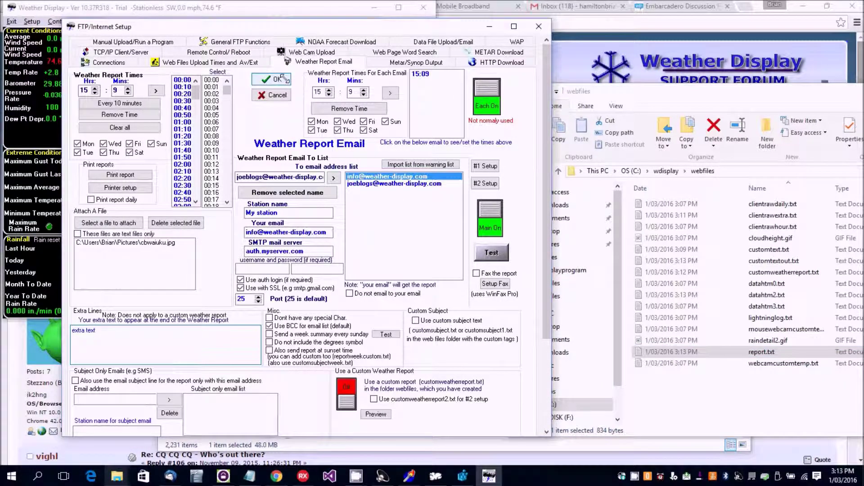